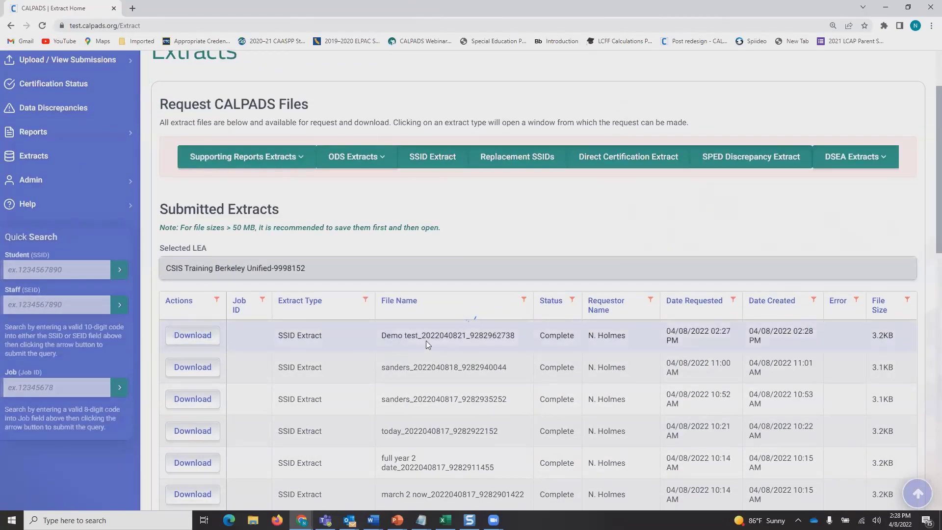
- Download the newest SSID Extract from the top of the Submitted Extracts list
left_click(199, 341)
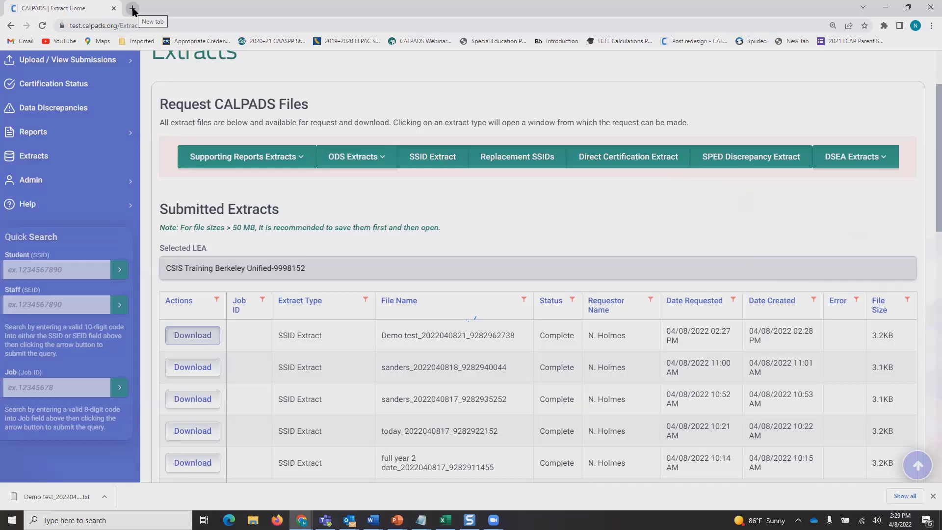
- In a new browser tab, go to the CALPADS User Manual's Batch File Templates page
left_click(133, 9)
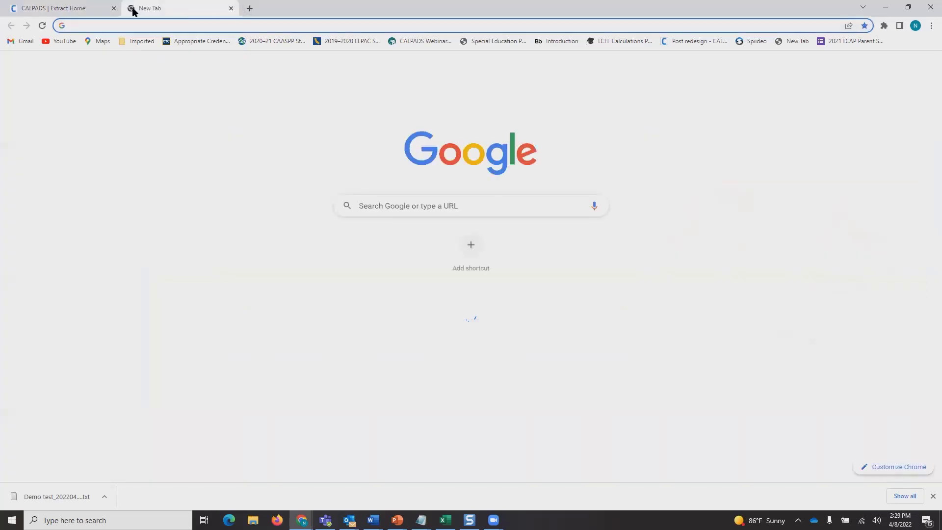
type("calpads")
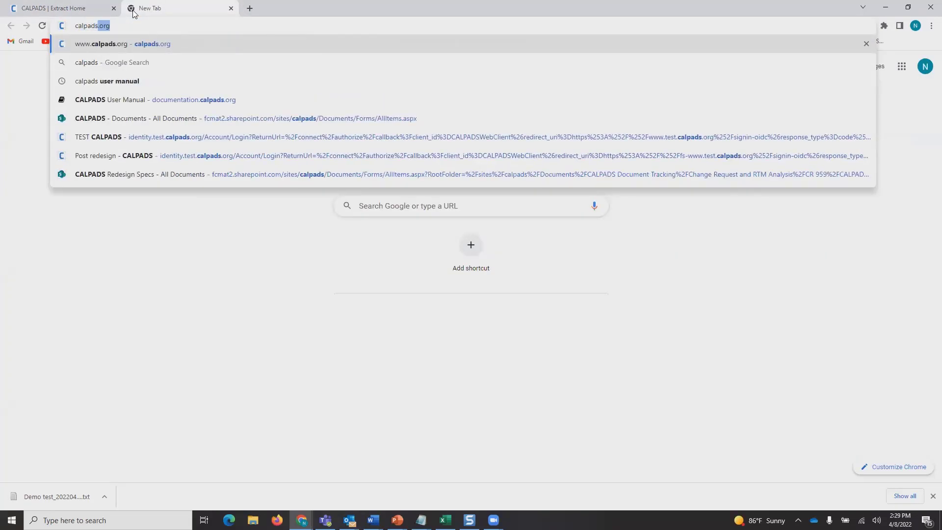
left_click(111, 99)
left_click(498, 66)
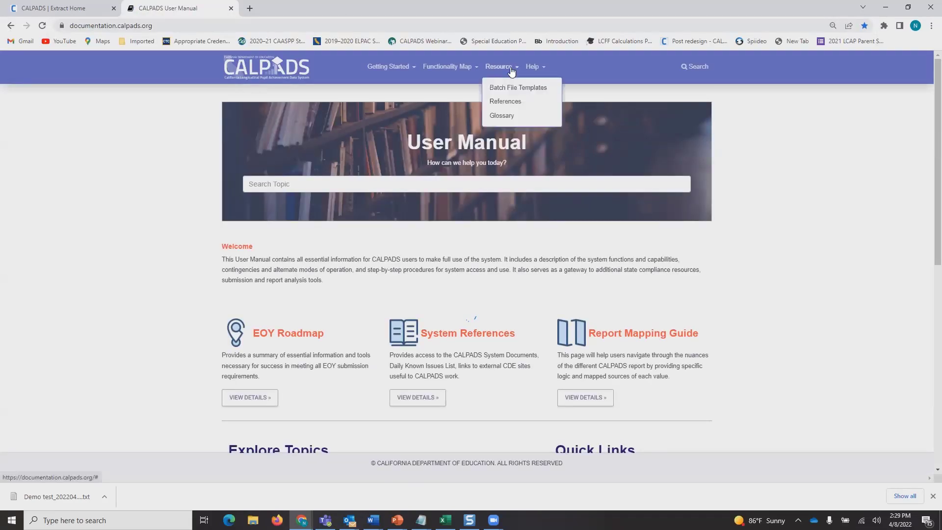
left_click(514, 89)
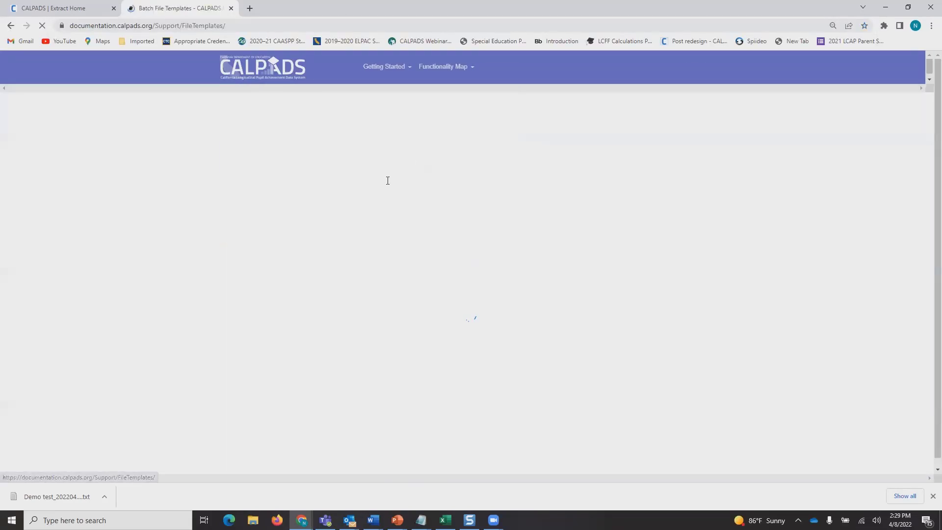
- Download the SSID Extract Template workbook and open it
scroll(392, 134, "down", 15)
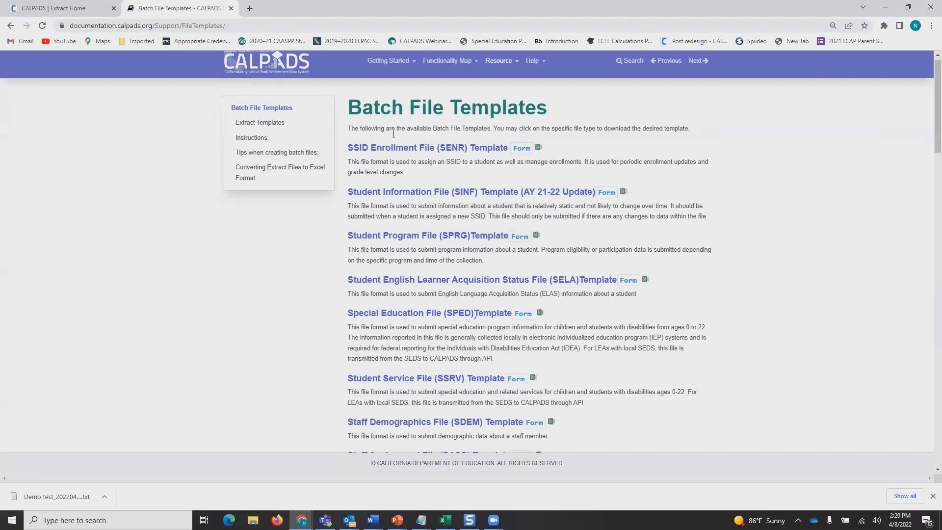
scroll(391, 149, "down", 5)
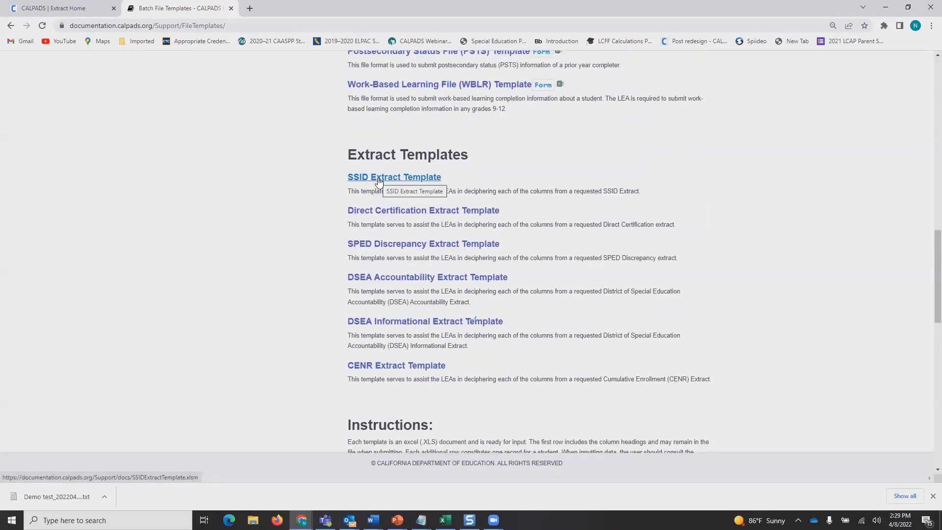
left_click(379, 179)
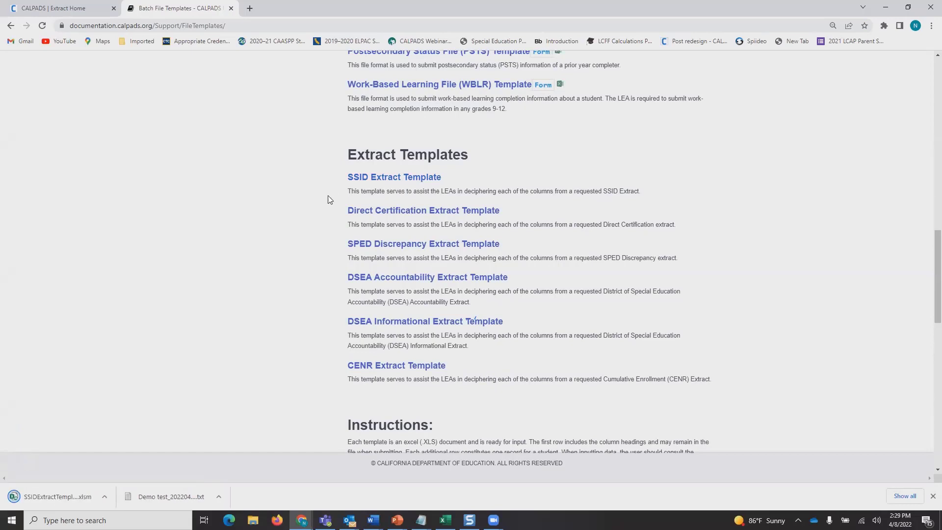
left_click(34, 499)
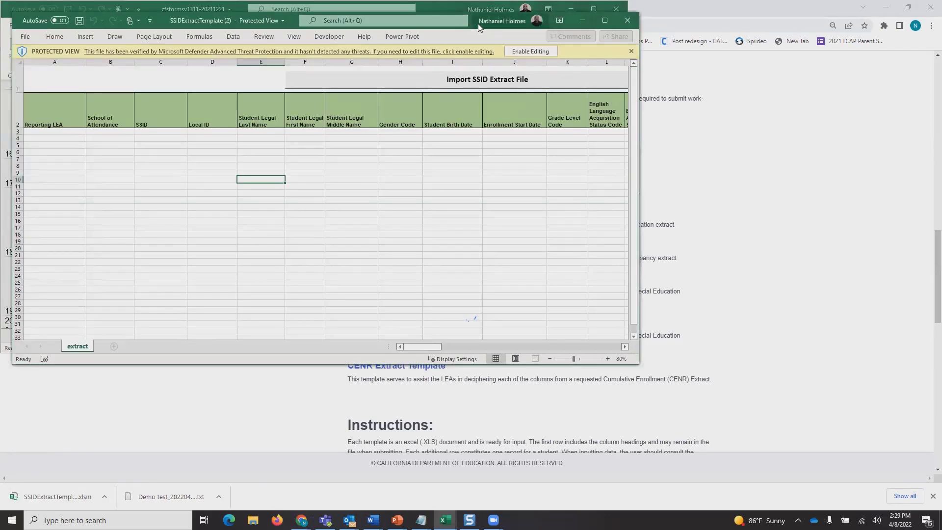
- Make the template editable and enlarge its window to show more rows, selecting cell A3
left_click_drag(478, 27, 524, 84)
left_click(570, 9)
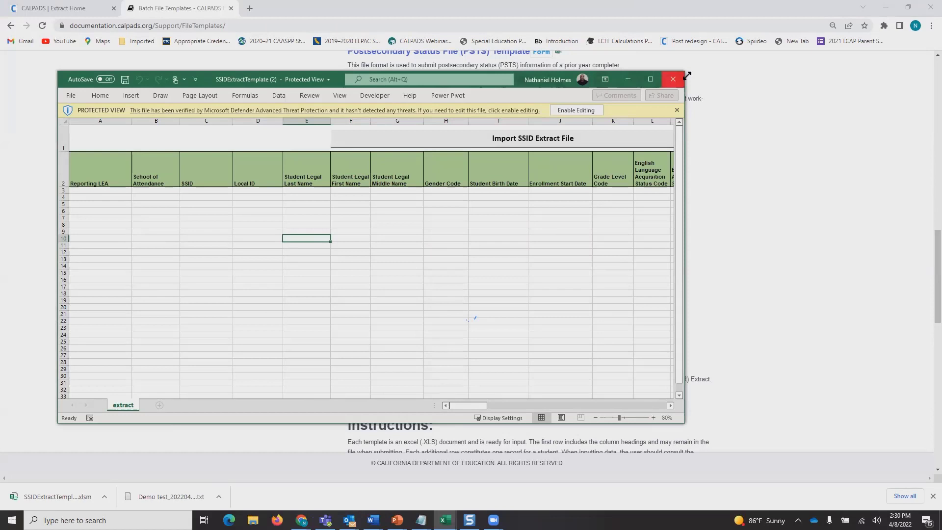
left_click_drag(687, 71, 752, 44)
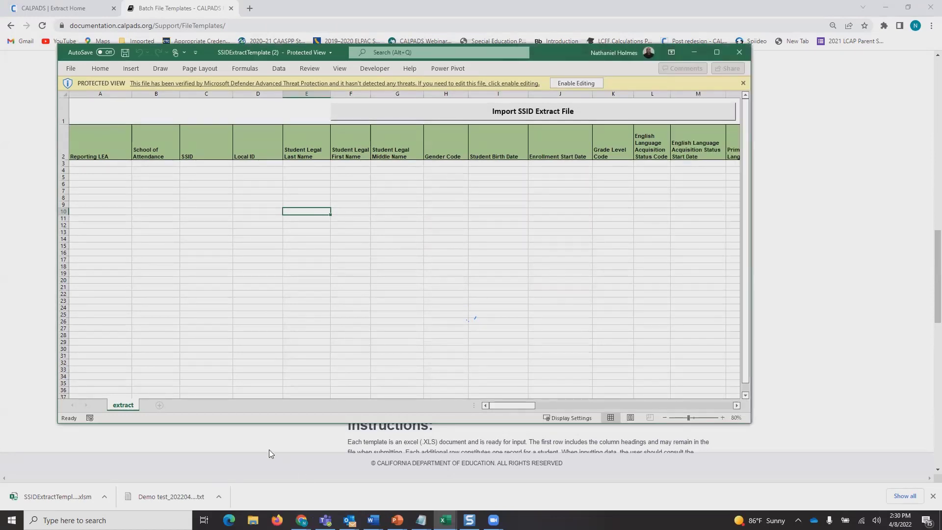
left_click_drag(236, 424, 238, 480)
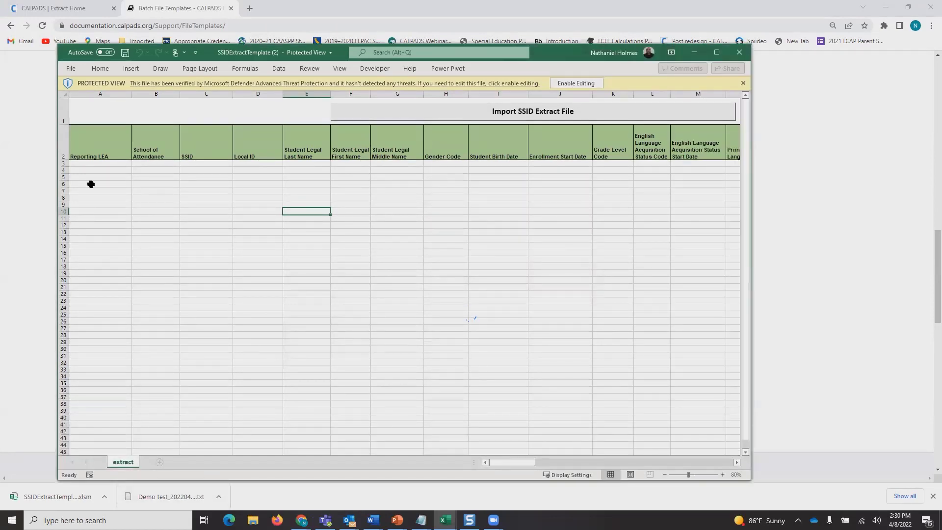
left_click(88, 167)
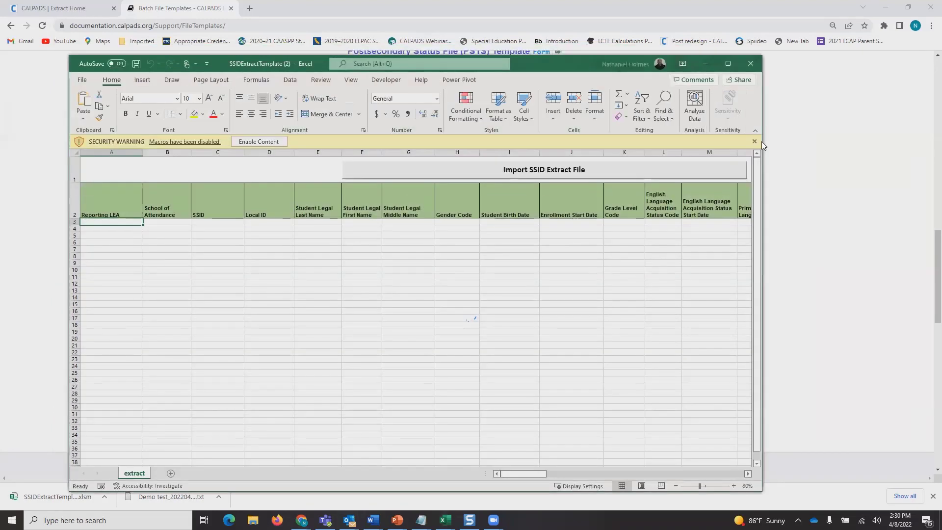
- Widen the window to show every column heading, enable macros, and return to cell A3
left_click_drag(760, 127, 923, 127)
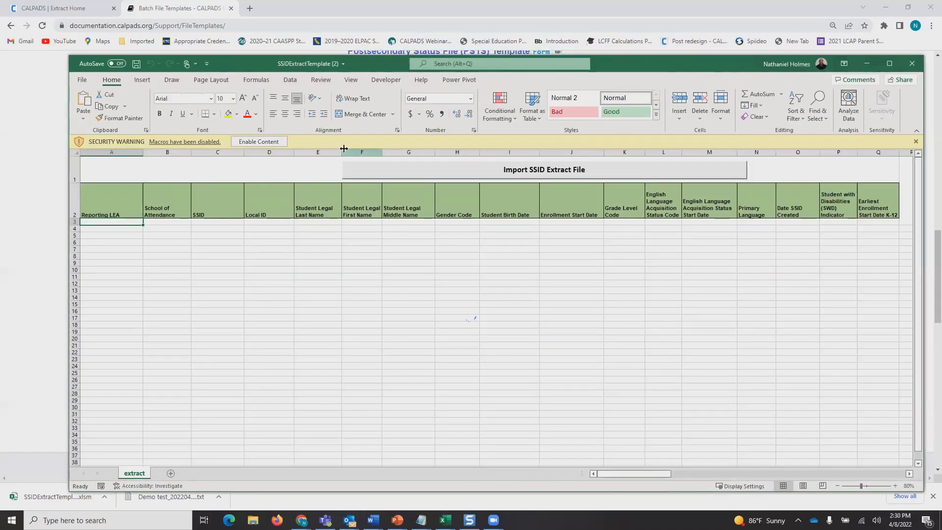
left_click(279, 143)
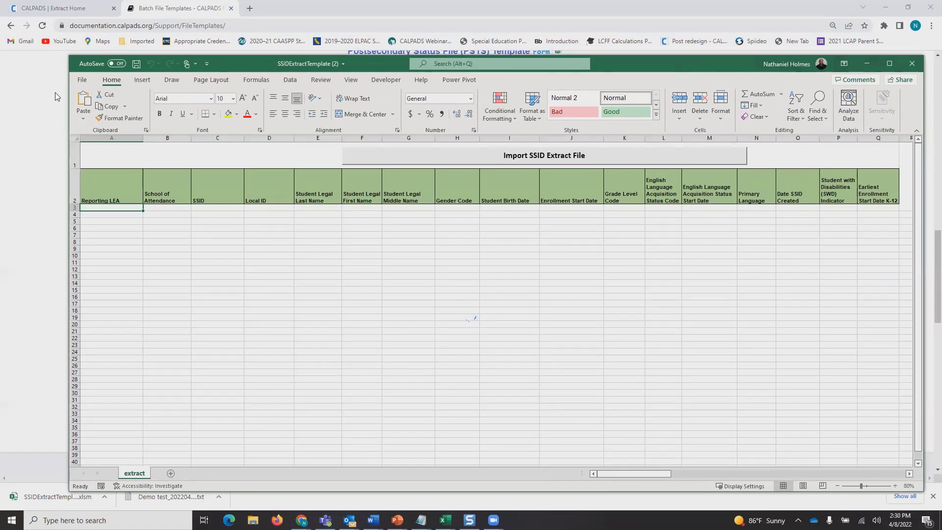
left_click_drag(69, 94, 27, 93)
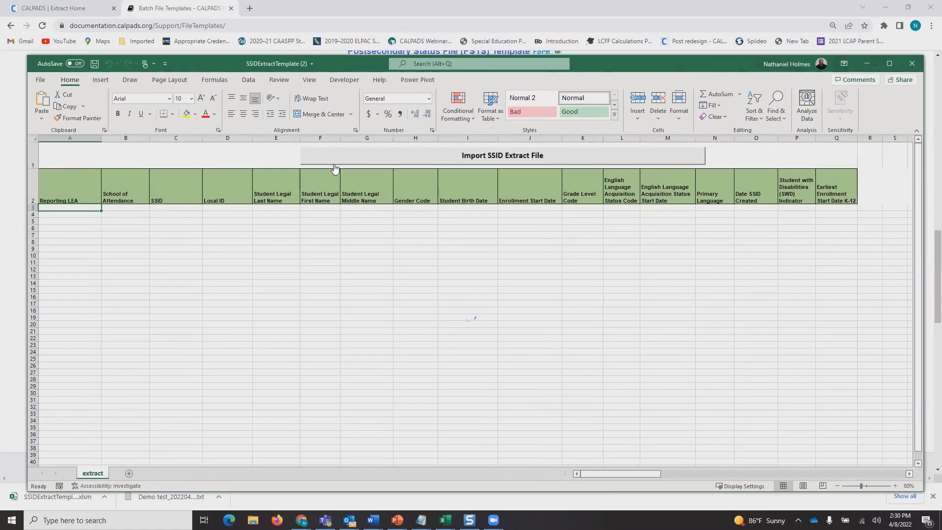
left_click(39, 229)
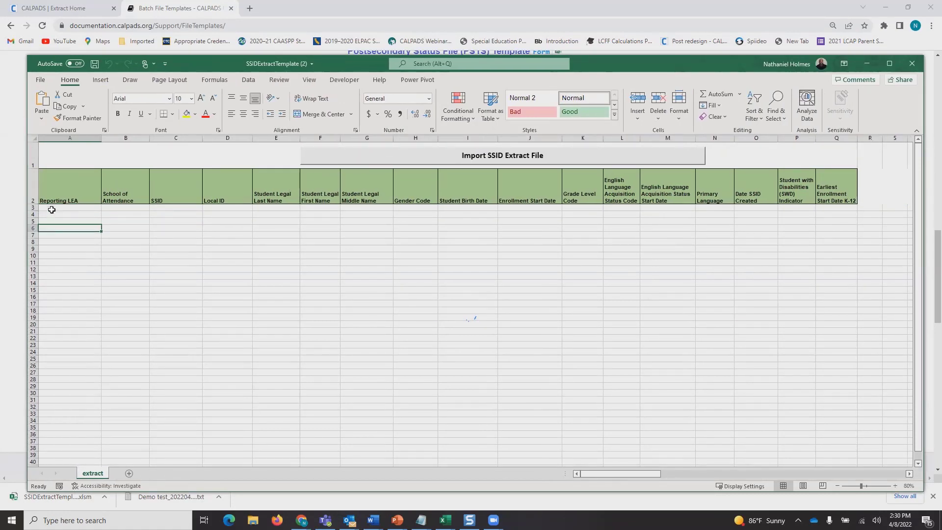
left_click(52, 209)
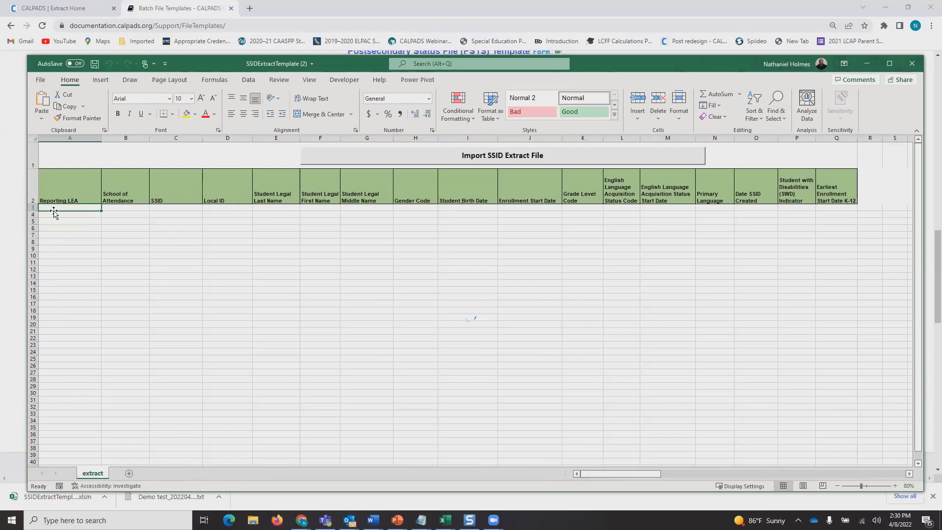
- Import the Demo test SSID extract text file from Downloads into the template
left_click(454, 159)
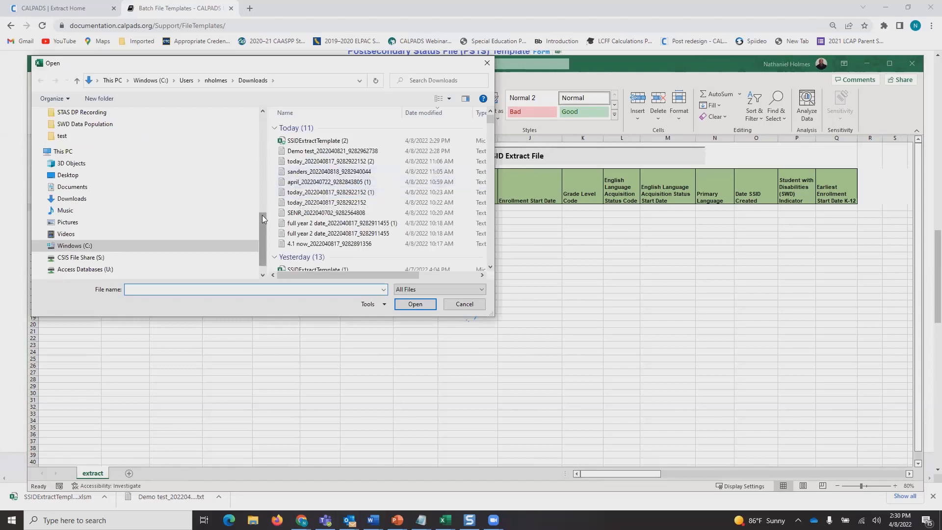
left_click_drag(262, 219, 189, 137)
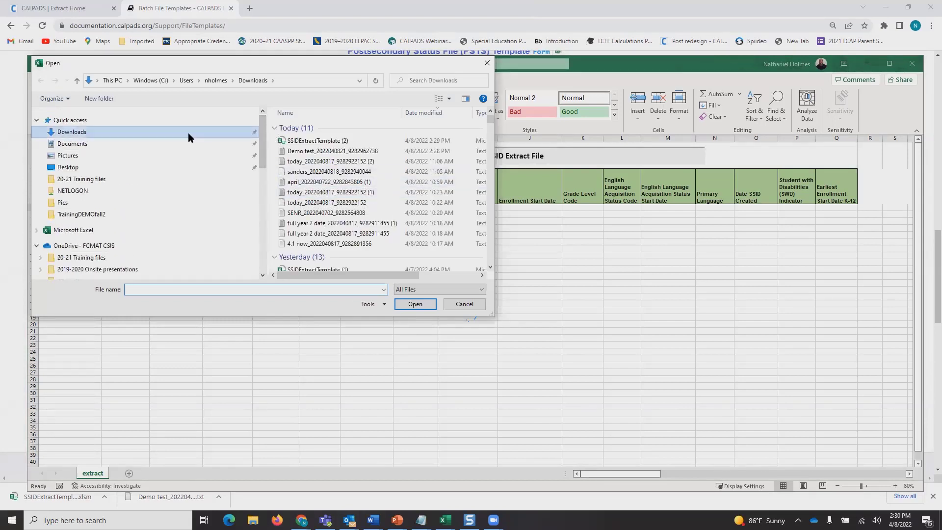
left_click(188, 138)
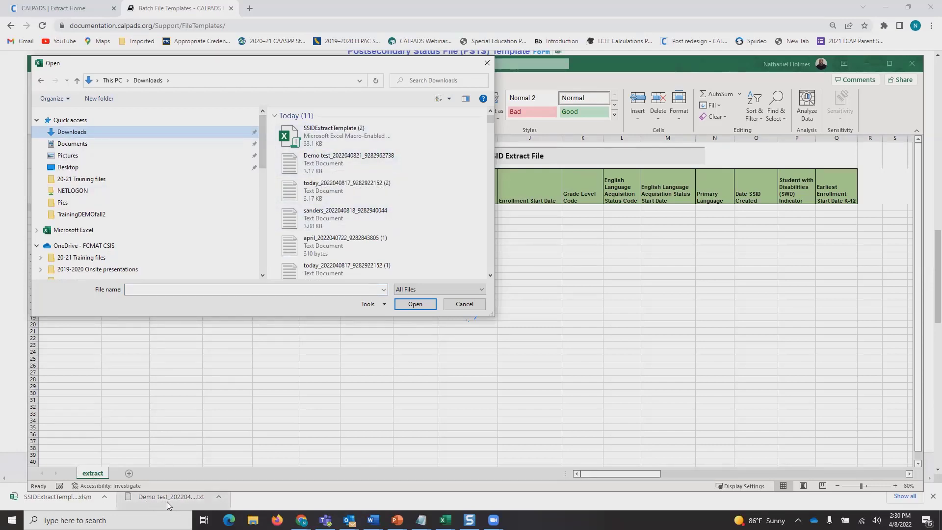
left_click(343, 162)
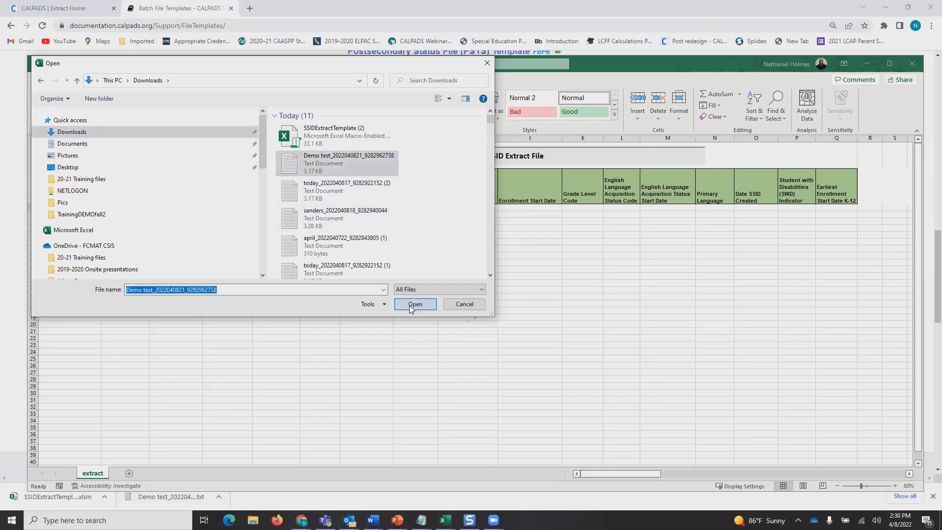
left_click(411, 305)
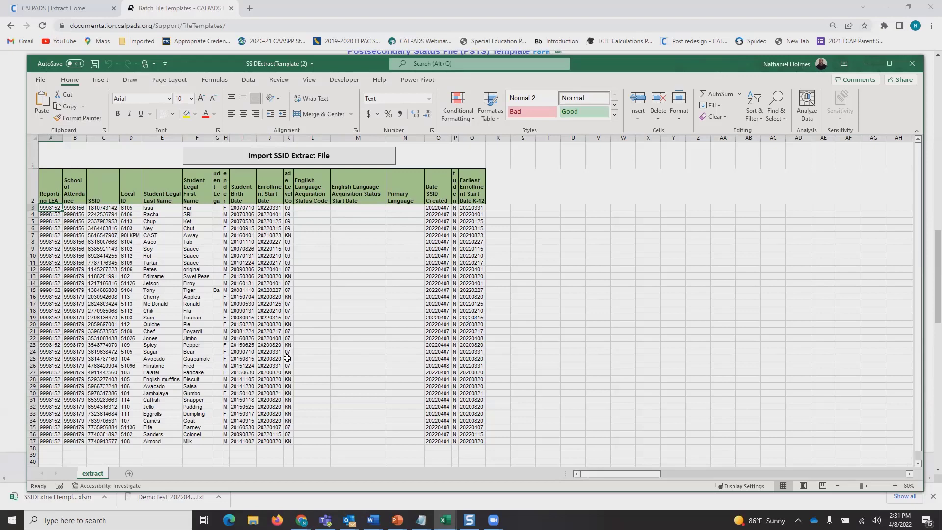
- Widen column G so its header fits
left_click_drag(222, 137, 278, 136)
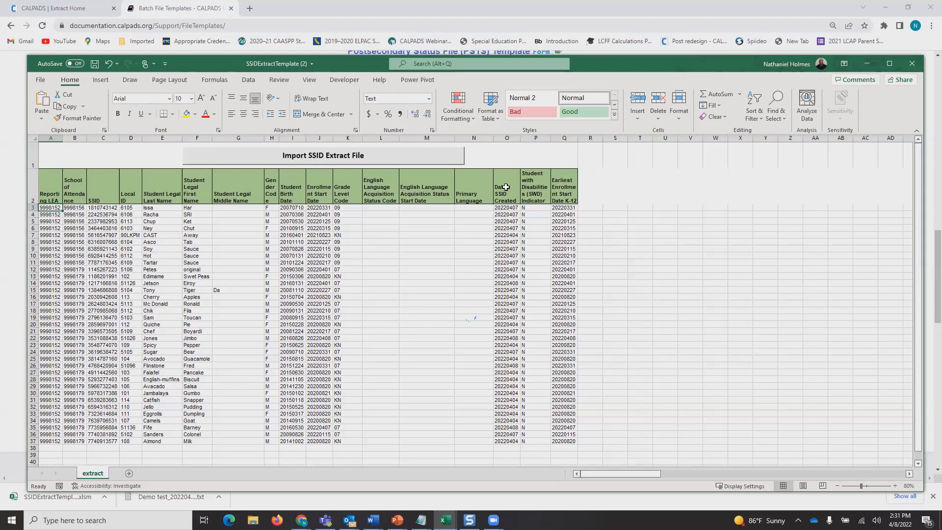
- Turn on header filters and sort Date SSID Created Z to A, newest first
left_click(505, 140)
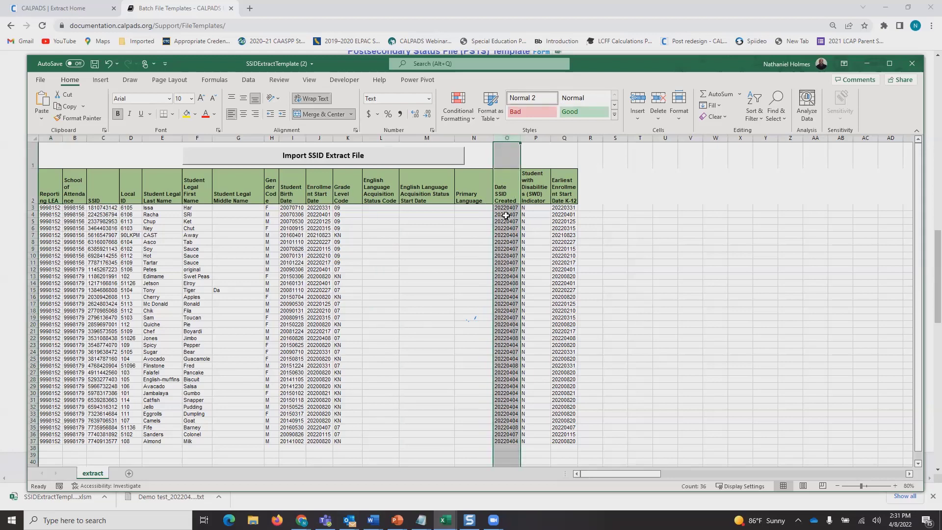
left_click(480, 226)
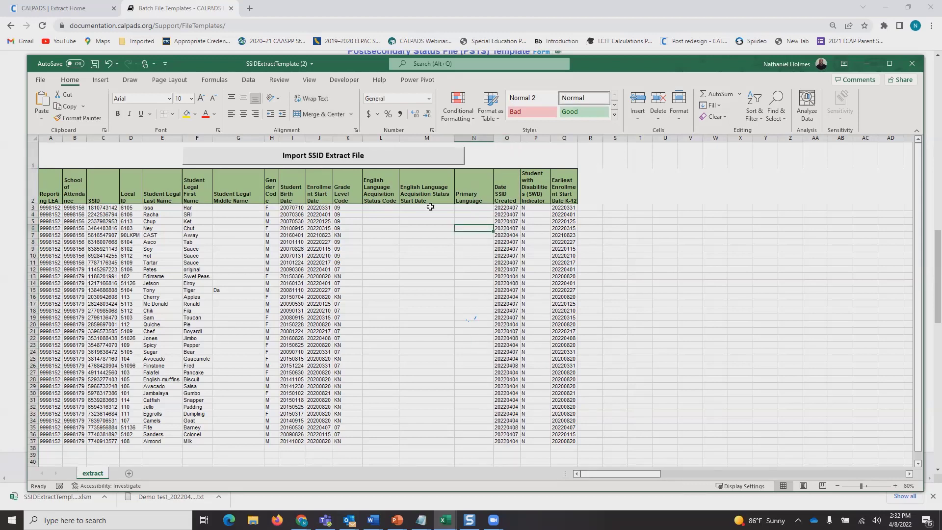
left_click(248, 81)
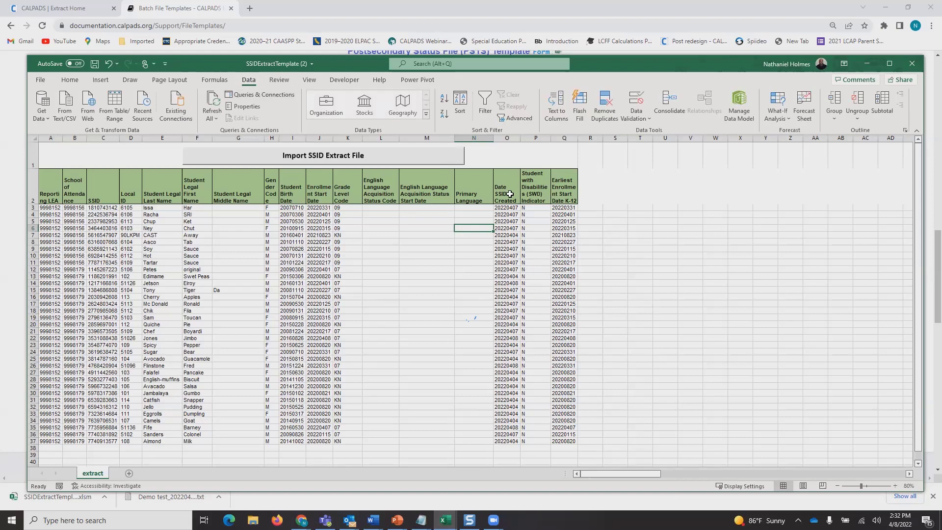
left_click(485, 105)
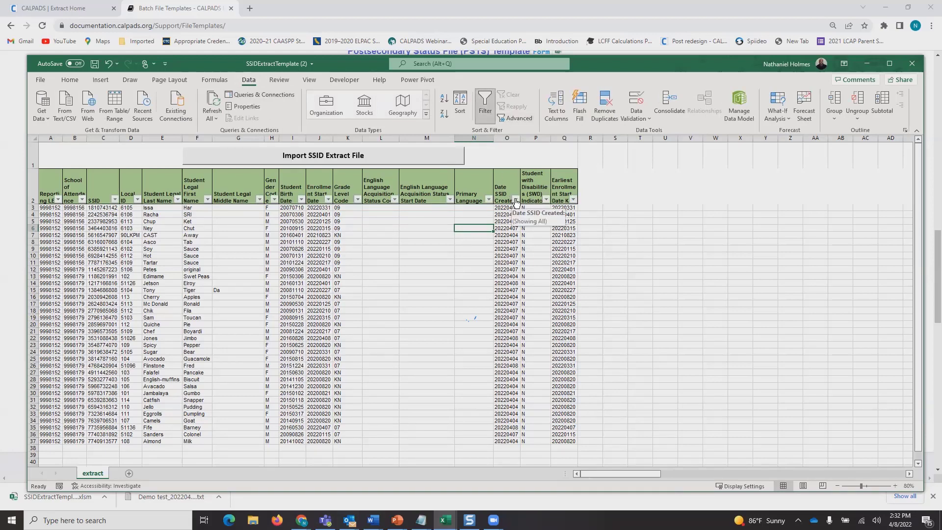
left_click(516, 200)
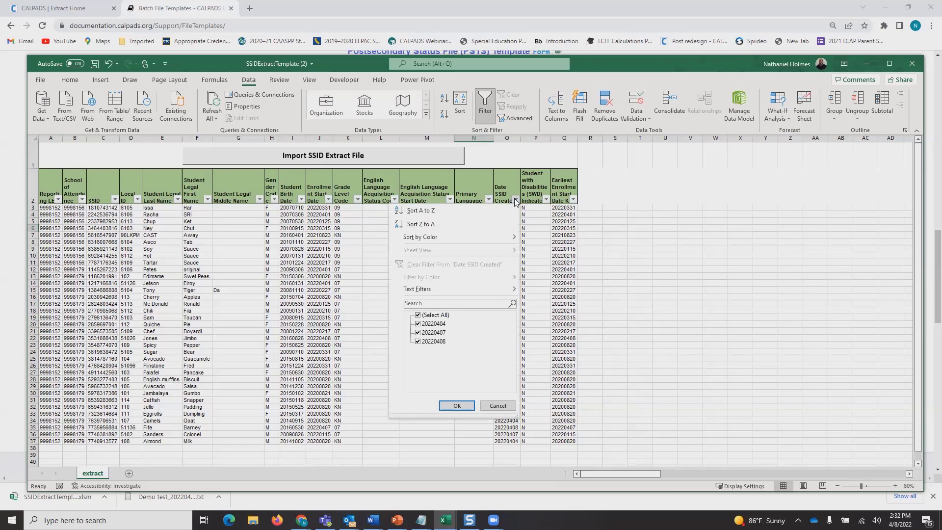
left_click(417, 225)
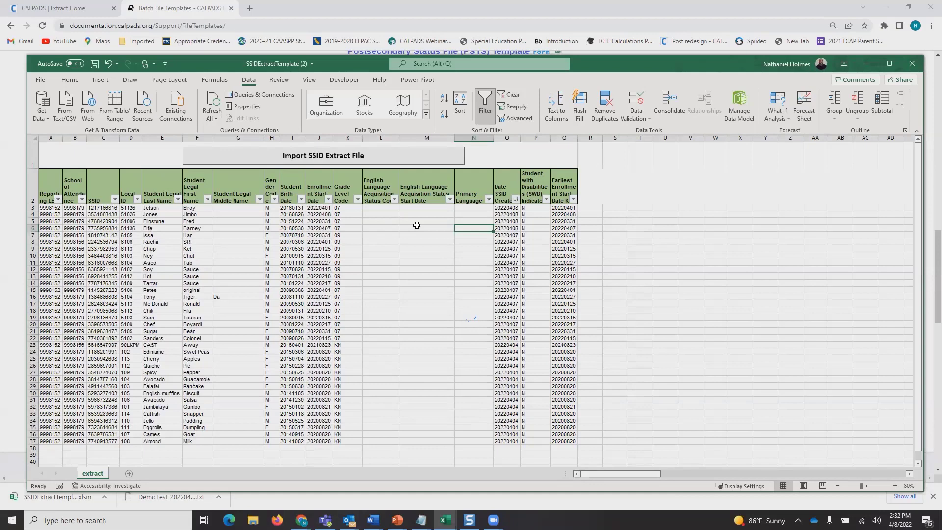
left_click(498, 209)
left_click_drag(499, 209, 502, 228)
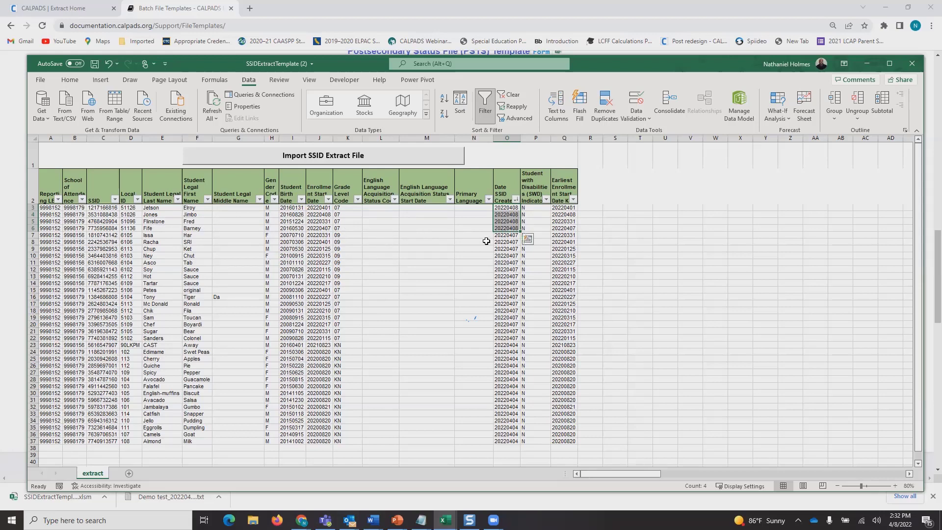
left_click(504, 227)
left_click(506, 235)
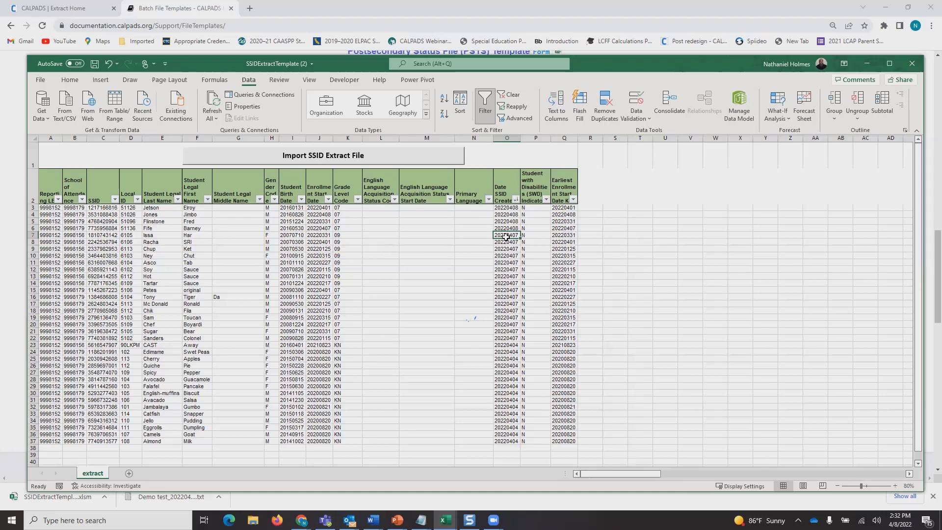
left_click_drag(506, 237, 510, 335)
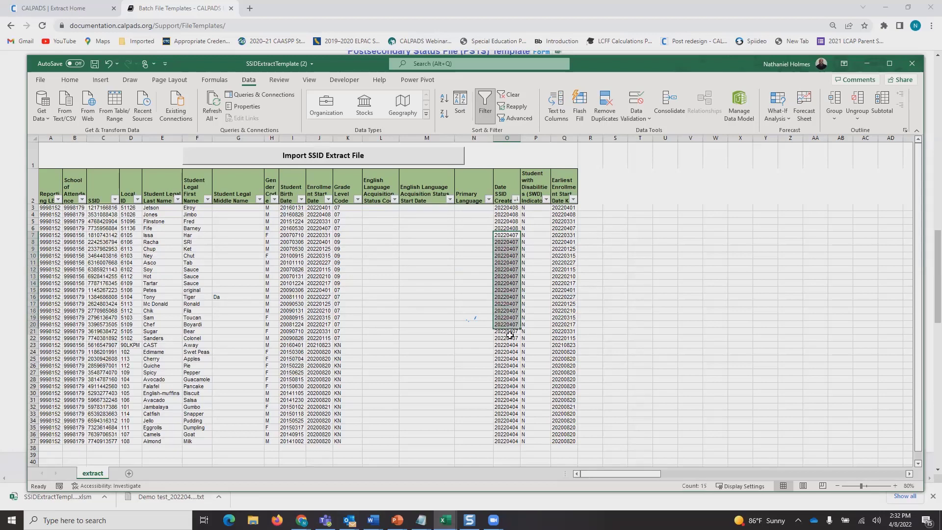
left_click(484, 339)
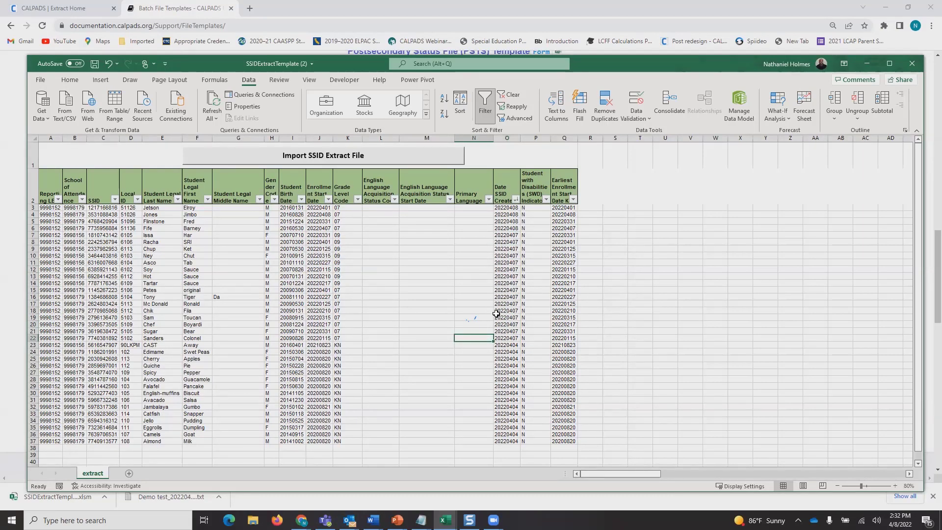
left_click_drag(512, 338, 503, 235)
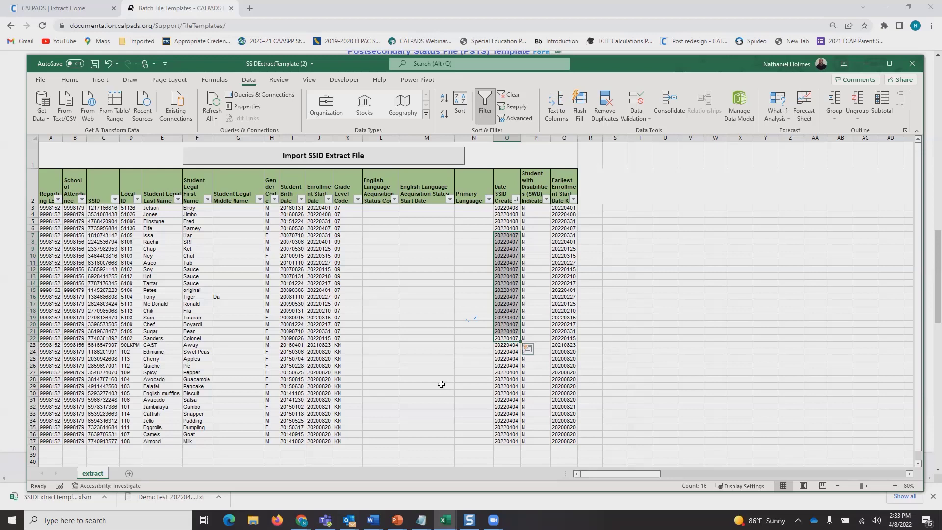
left_click(430, 331)
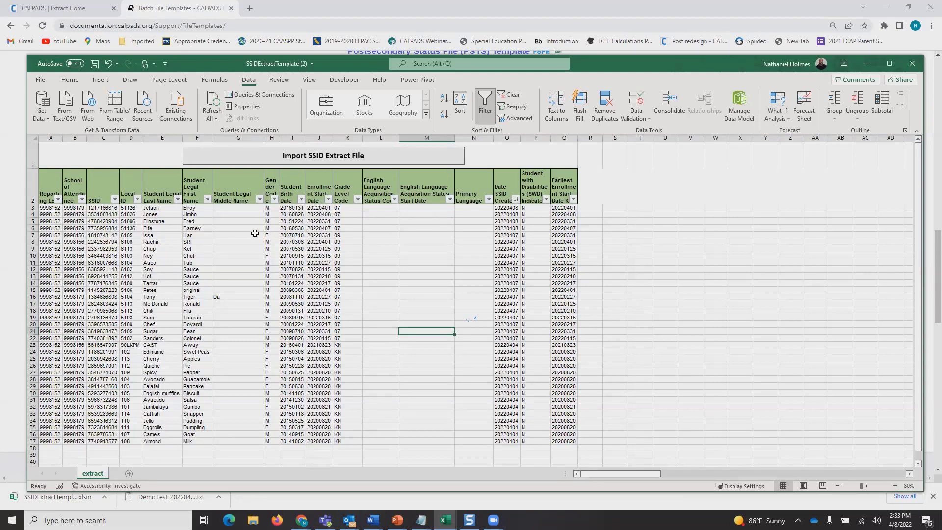
left_click(104, 212)
left_click_drag(103, 211, 104, 243)
left_click_drag(147, 207, 196, 249)
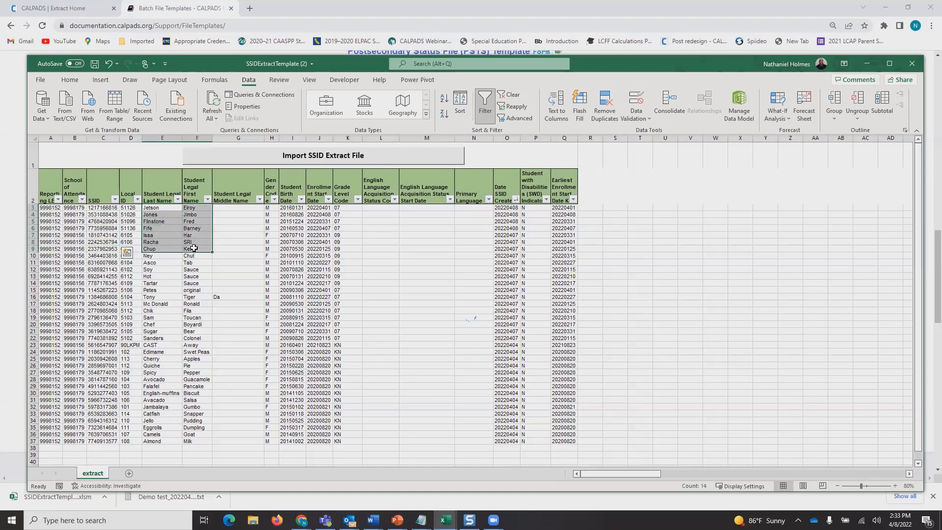